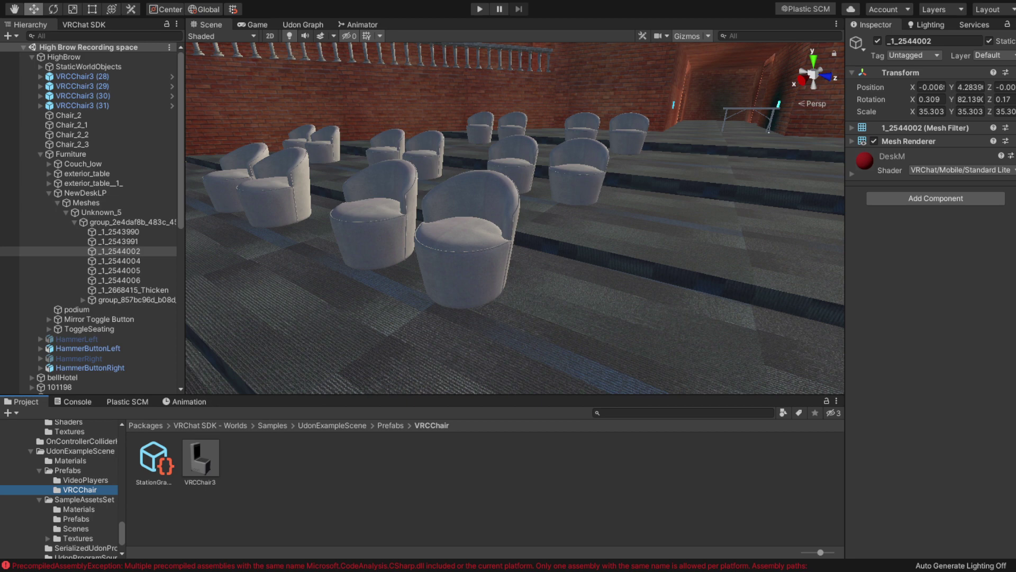
Drop the VRCChair3 prefab among the theater armchairs and rotate it about Y to match them
{"action": "left_click", "coordinate": [587, 264]}
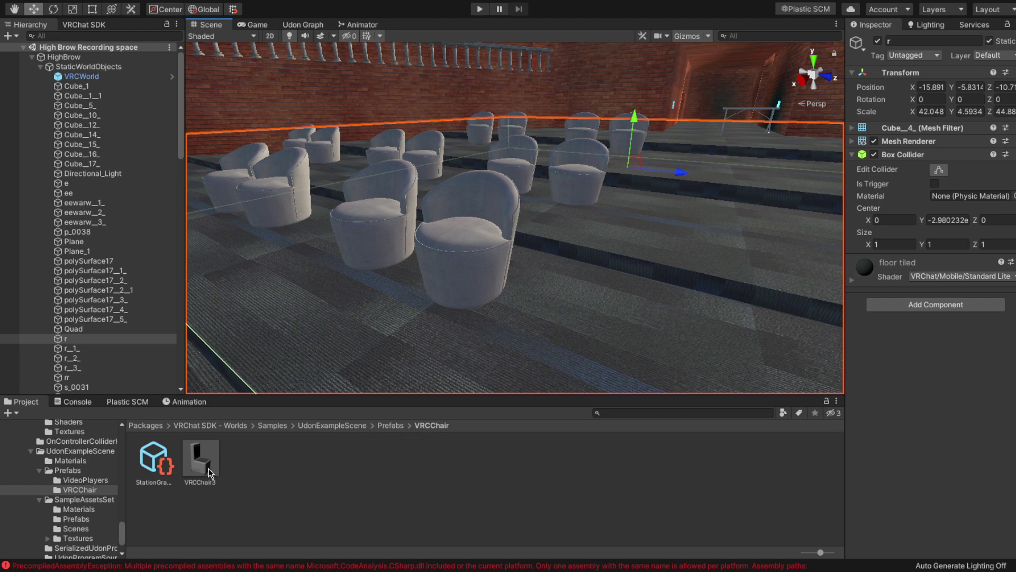
{"action": "left_click_drag", "start_coordinate": [209, 473], "coordinate": [631, 323]}
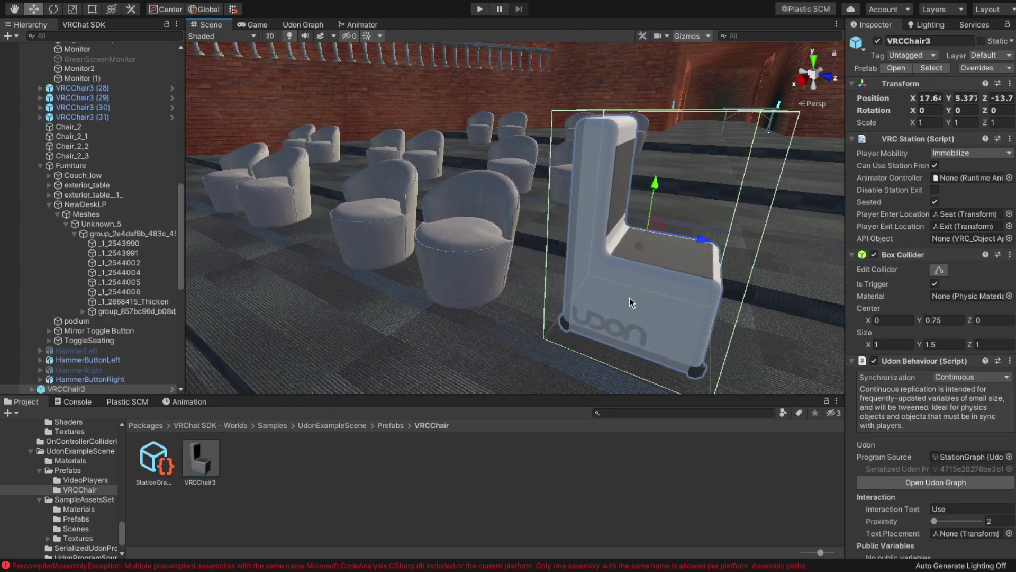
{"action": "key", "text": "e"}
{"action": "left_click_drag", "start_coordinate": [669, 254], "coordinate": [492, 260]}
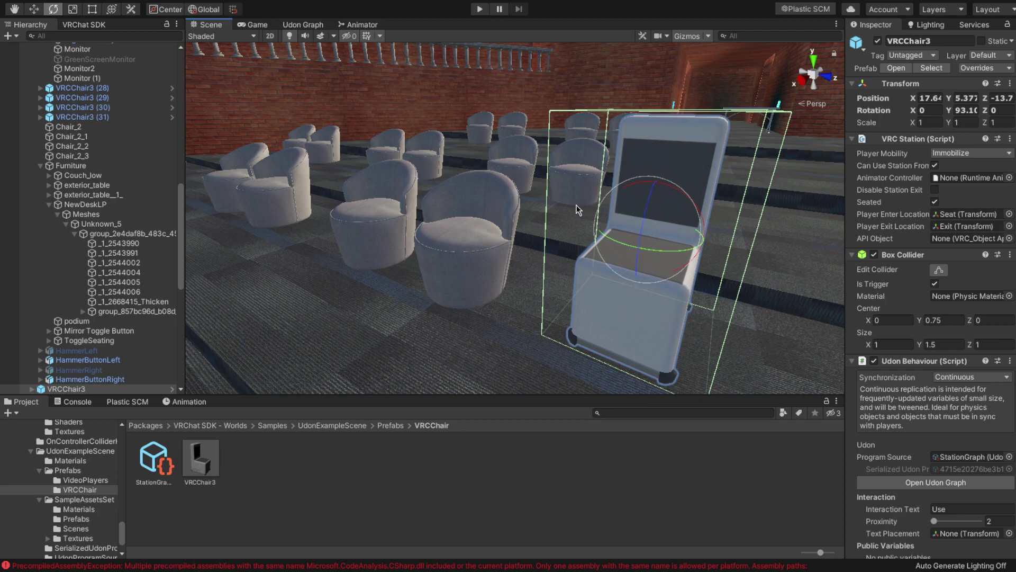
{"action": "left_click", "coordinate": [478, 246]}
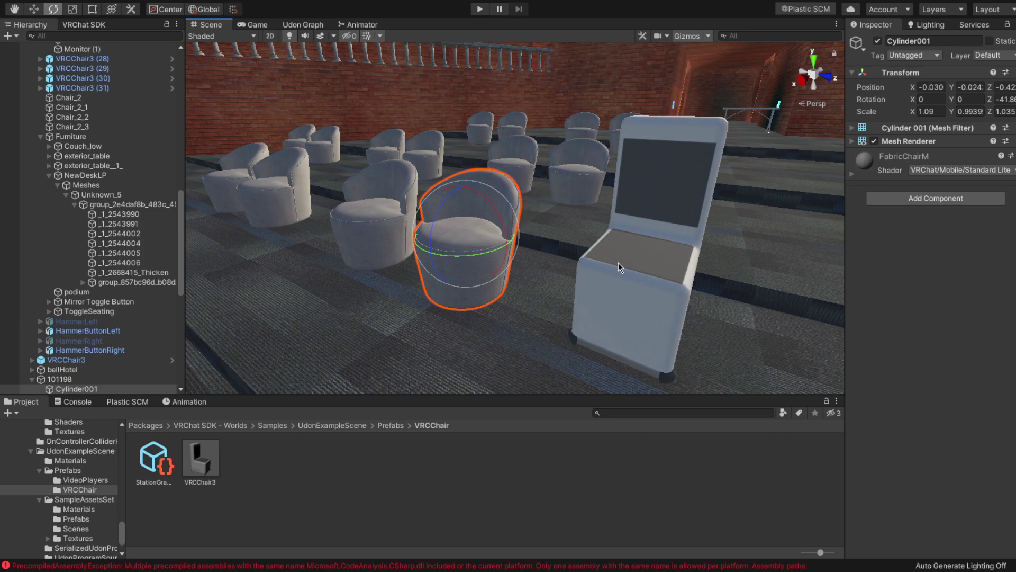
Duplicate the lounge armchair Cylinder001 and move the copy to the right of the station
{"action": "key", "text": "ctrl+d"}
{"action": "key", "text": "w"}
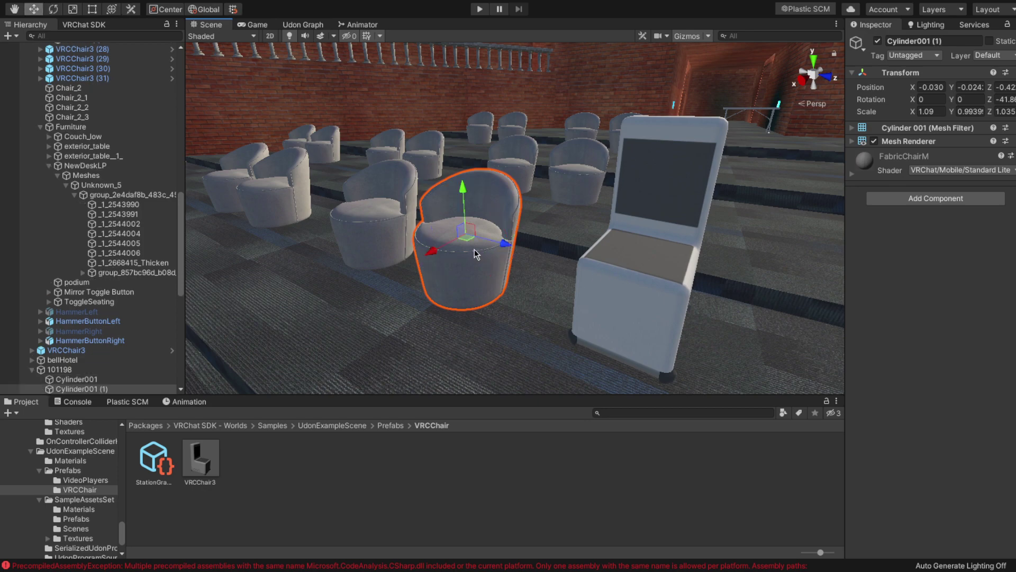
{"action": "left_click_drag", "start_coordinate": [466, 231], "coordinate": [835, 325]}
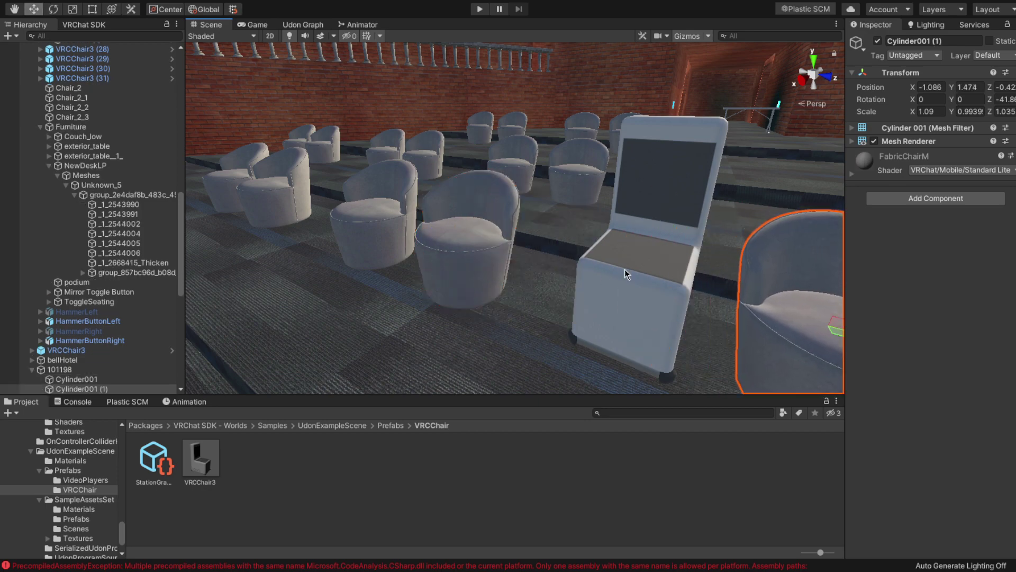
{"action": "right_click_drag", "start_coordinate": [624, 269], "coordinate": [643, 257]}
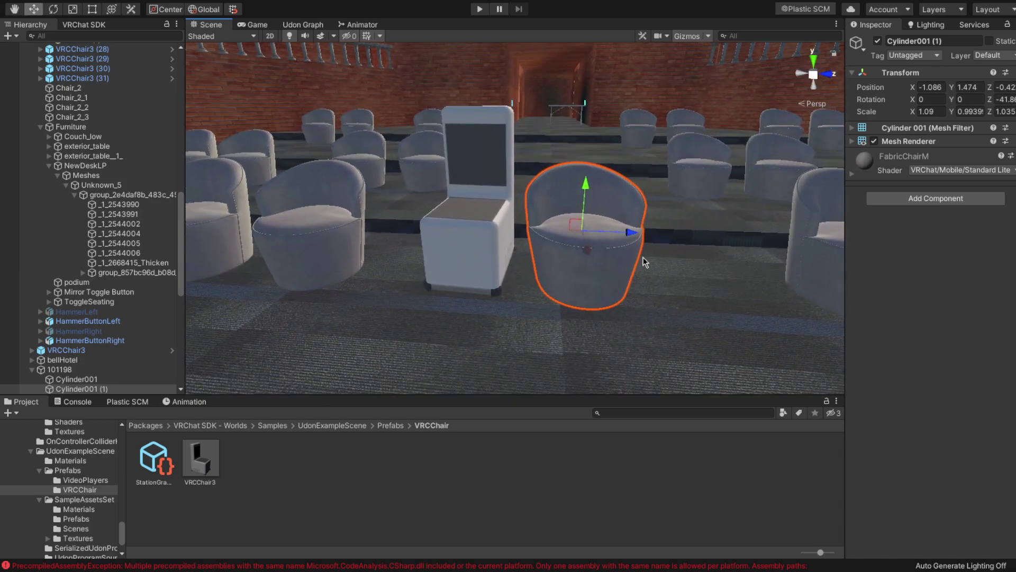
Nudge the VRCChair3 station along X to about 17.88, between the armchairs
{"action": "left_click", "coordinate": [467, 233]}
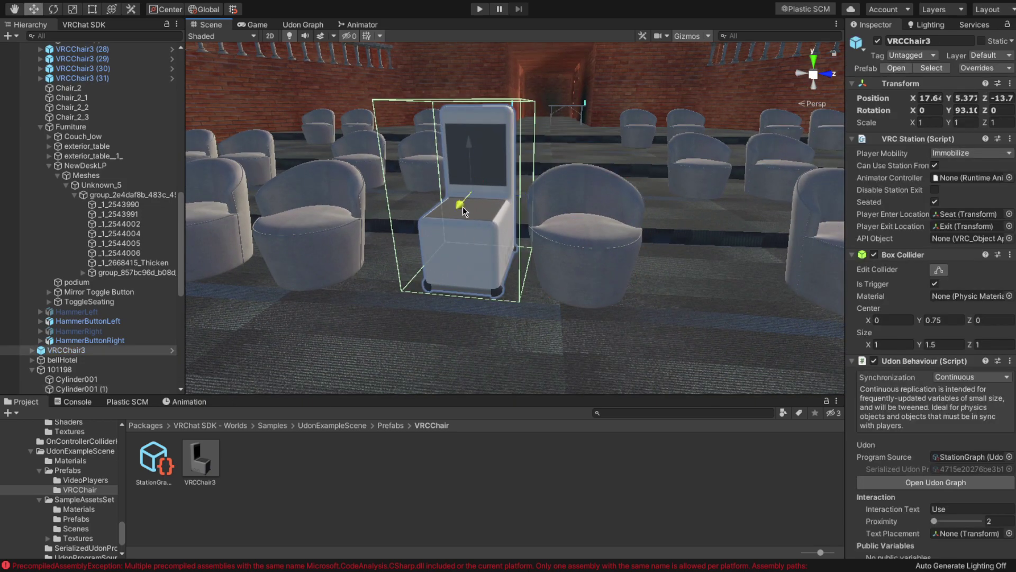
{"action": "left_click_drag", "start_coordinate": [463, 207], "coordinate": [459, 222]}
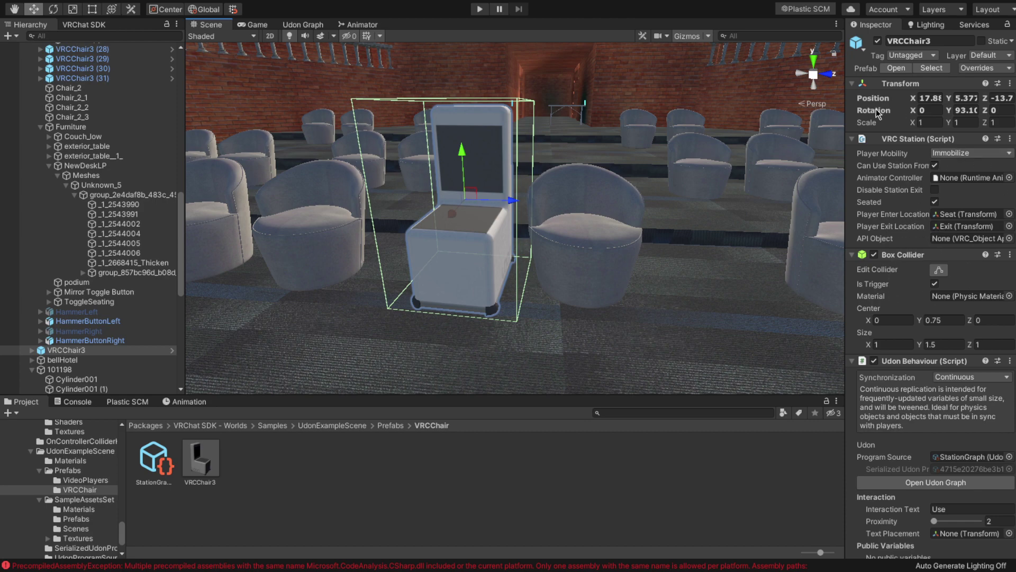
{"action": "scroll", "coordinate": [925, 231], "scroll_direction": "down", "scroll_amount": 3}
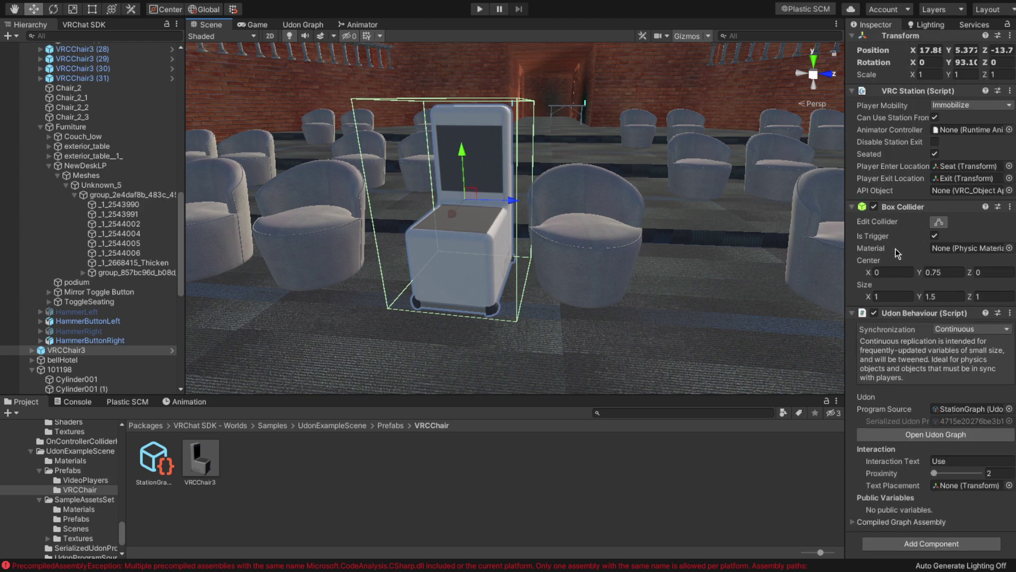
{"action": "scroll", "coordinate": [892, 250], "scroll_direction": "up", "scroll_amount": 3}
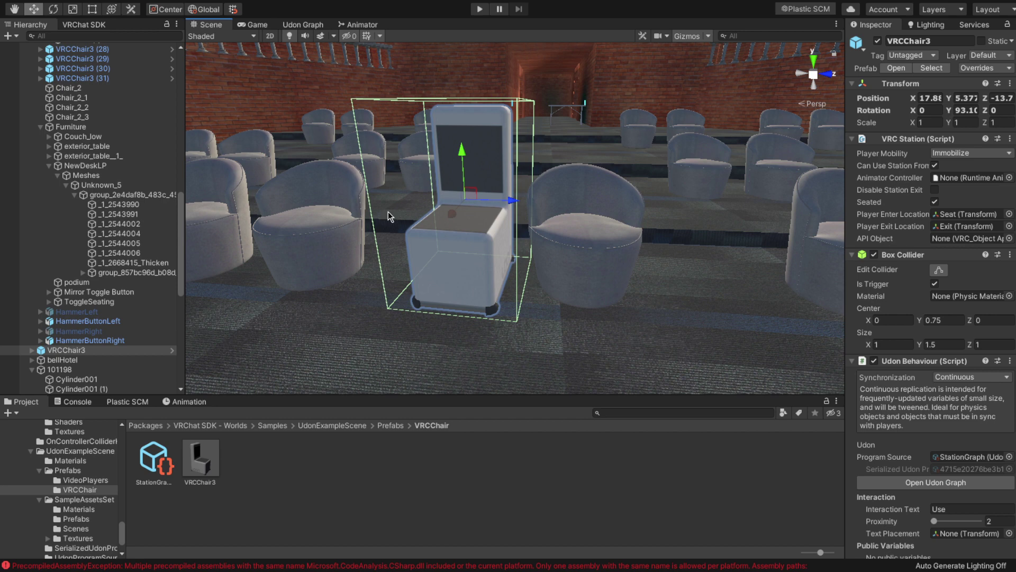
Disable the Mesh Renderer on VRCChair3's VRC_chair_udon model, then check its Seat and Exit points
{"action": "left_click", "coordinate": [31, 350]}
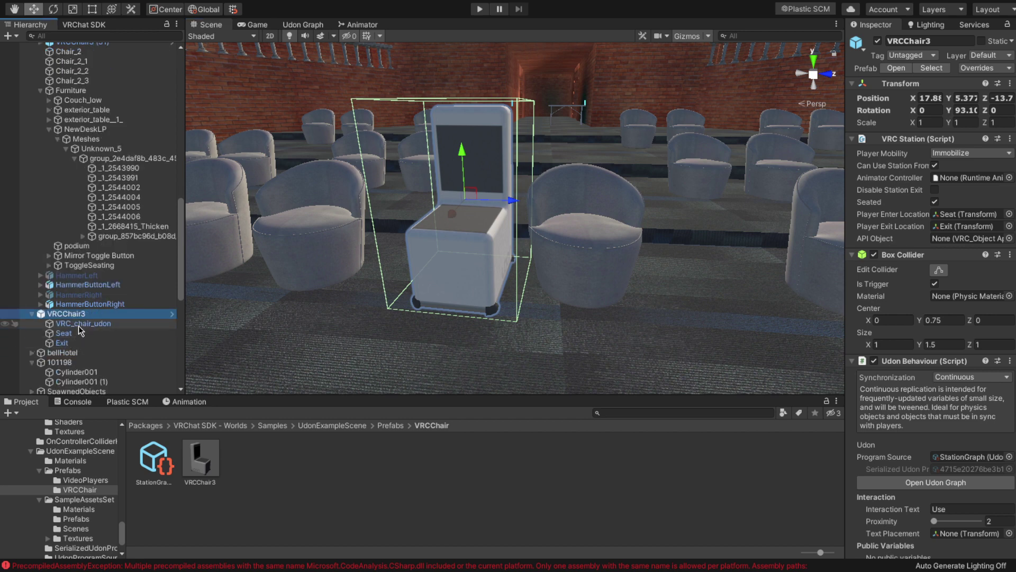
{"action": "left_click", "coordinate": [79, 325]}
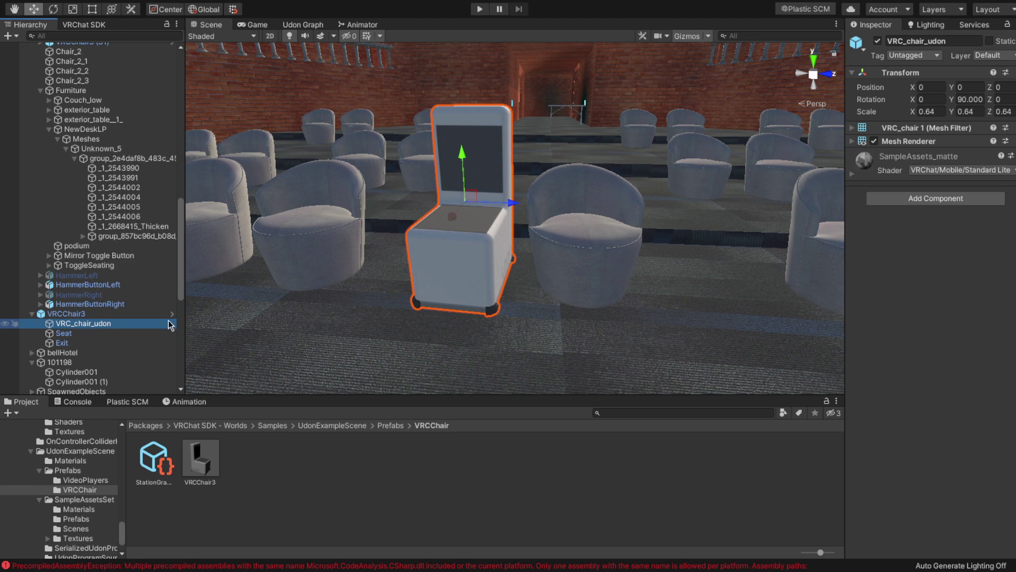
{"action": "left_click", "coordinate": [875, 141]}
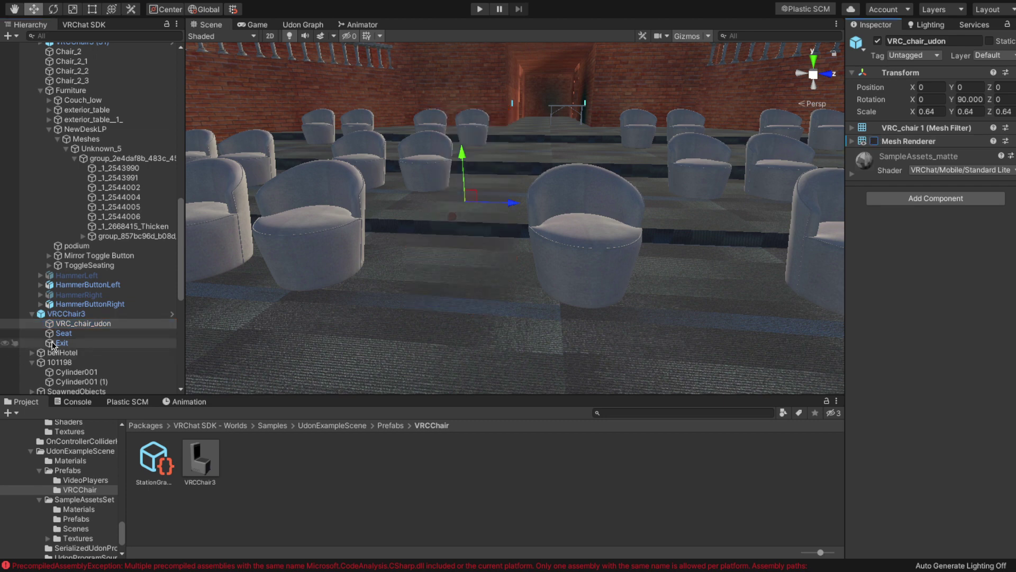
{"action": "left_click", "coordinate": [78, 334]}
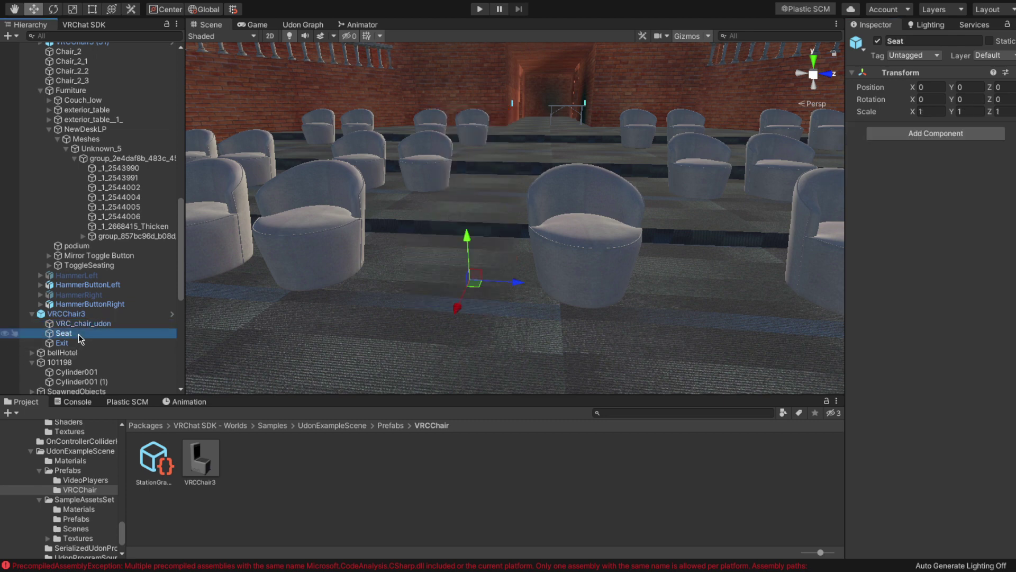
{"action": "left_click", "coordinate": [72, 343]}
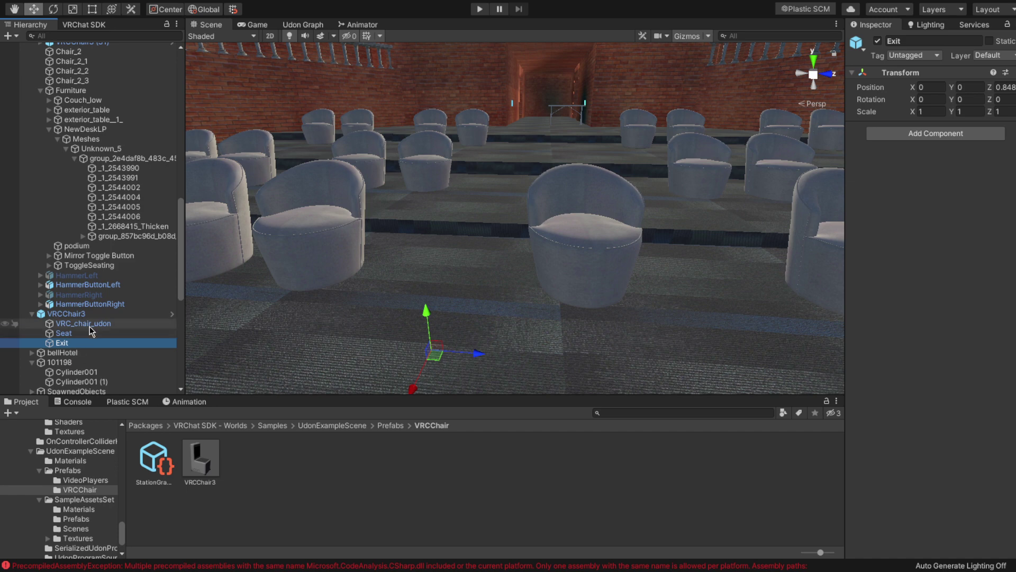
{"action": "left_click", "coordinate": [111, 314]}
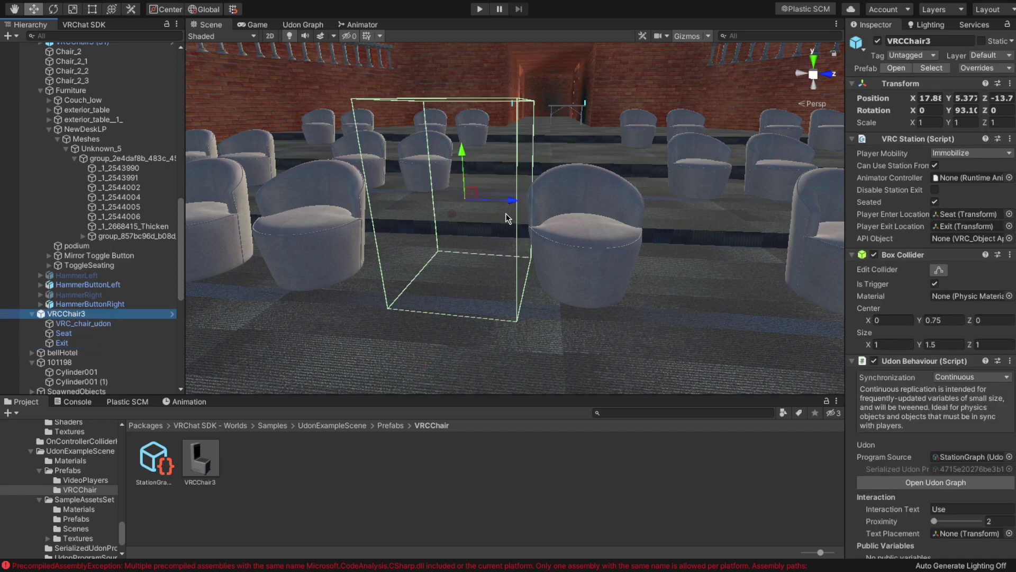
Slide VRCChair3 along Z and X to about X 17.92, enclosing the lounge armchair
{"action": "left_click_drag", "start_coordinate": [510, 199], "coordinate": [623, 211]}
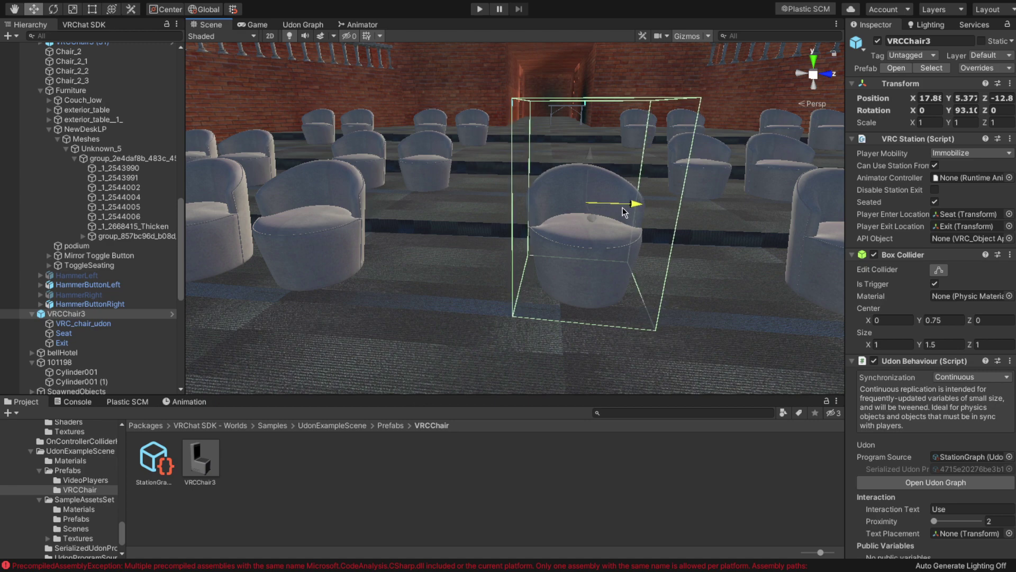
{"action": "left_click_drag", "start_coordinate": [554, 239], "coordinate": [656, 186], "text": "alt"}
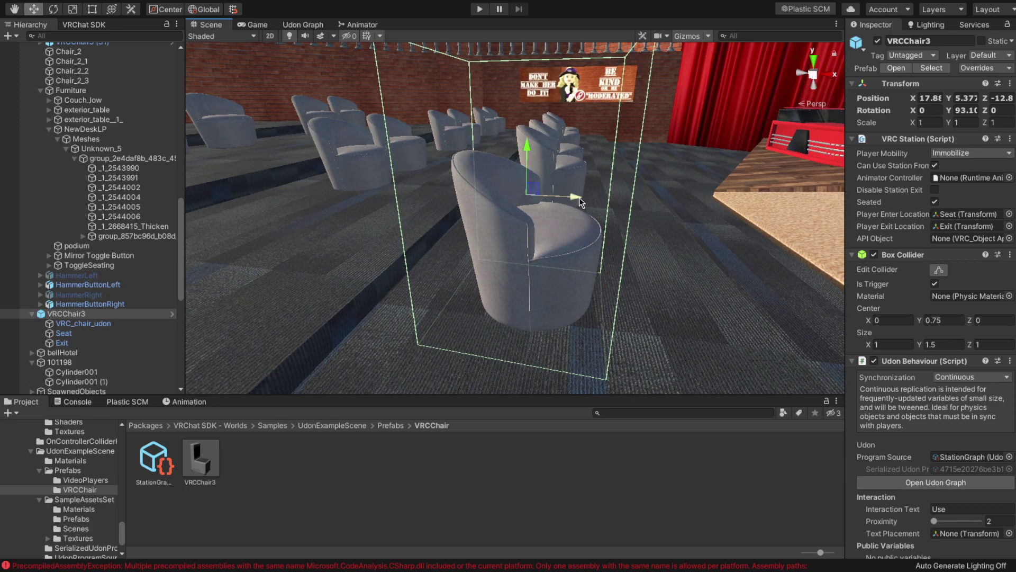
{"action": "left_click_drag", "start_coordinate": [580, 198], "coordinate": [552, 114]}
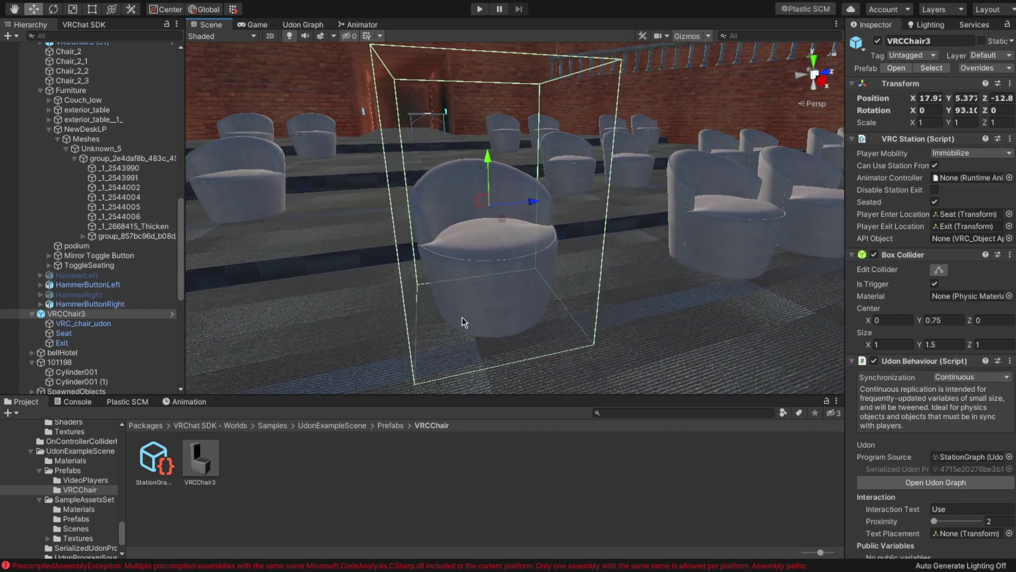
Flatten the station's height to about 0.19 and lower it toward the seat cushion
{"action": "key", "text": "r"}
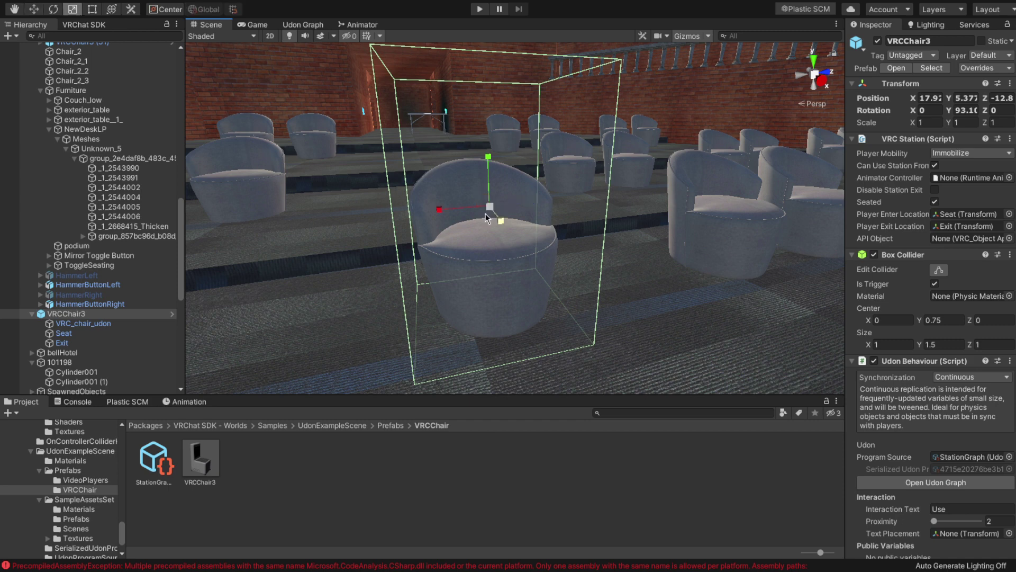
{"action": "left_click_drag", "start_coordinate": [485, 155], "coordinate": [491, 191]}
{"action": "key", "text": "w"}
{"action": "left_click_drag", "start_coordinate": [491, 231], "coordinate": [672, 275], "text": "alt"}
Shrink the station's depth and width to fit the seat, then lower it to Y about 5.69
{"action": "key", "text": "r"}
{"action": "left_click_drag", "start_coordinate": [549, 242], "coordinate": [533, 247]}
{"action": "left_click_drag", "start_coordinate": [599, 236], "coordinate": [418, 256], "text": "alt"}
{"action": "left_click_drag", "start_coordinate": [352, 231], "coordinate": [683, 227]}
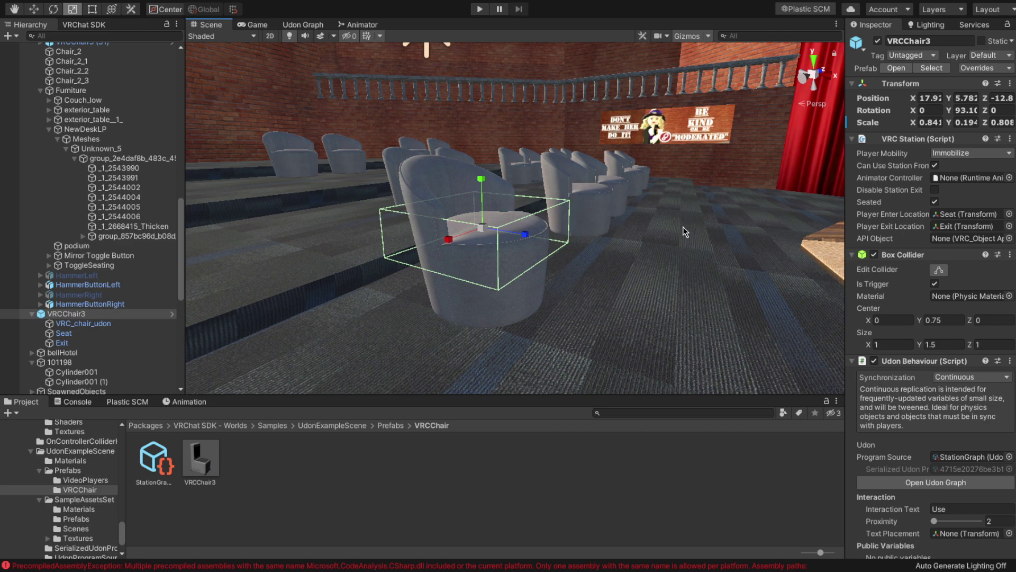
{"action": "key", "text": "w"}
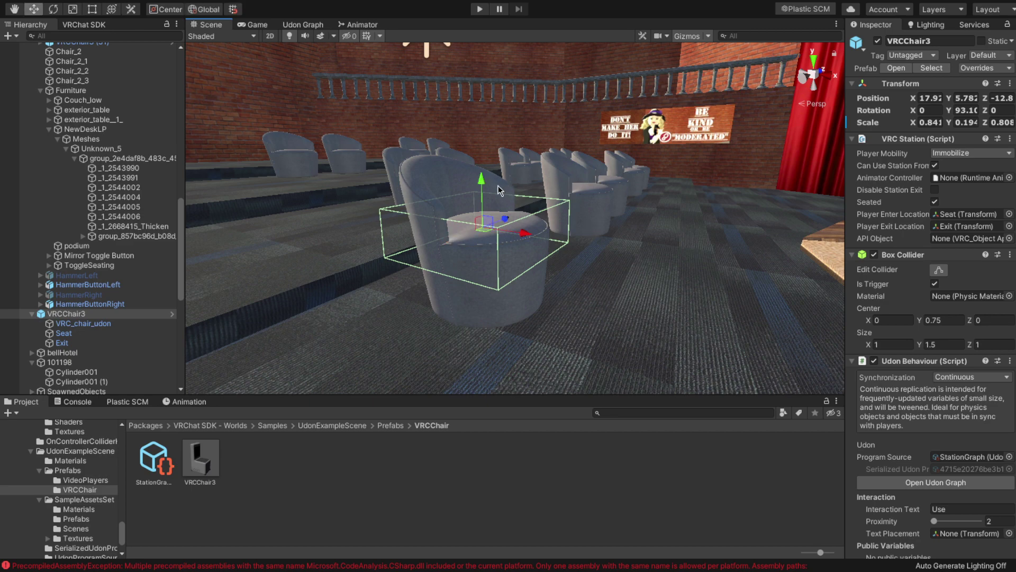
{"action": "left_click_drag", "start_coordinate": [478, 180], "coordinate": [481, 192]}
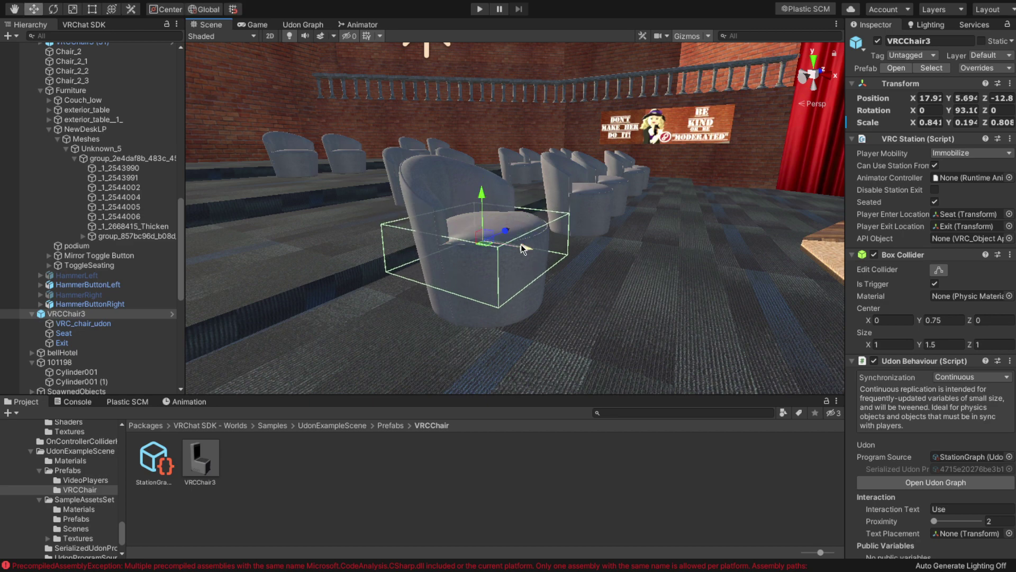
{"action": "left_click_drag", "start_coordinate": [590, 250], "coordinate": [556, 244], "text": "alt"}
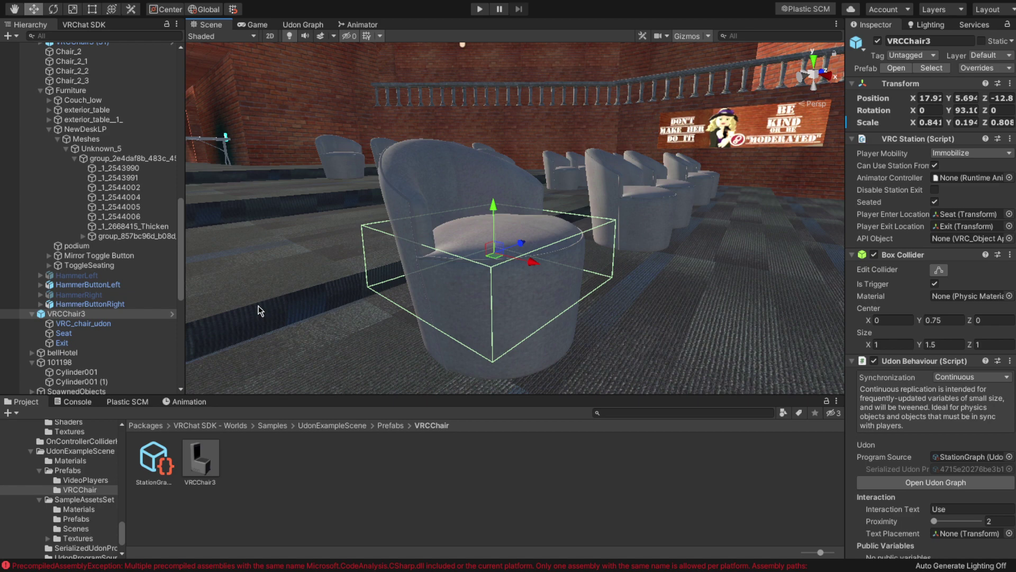
Move VRCChair3 into the 101198 group in the Hierarchy, inspecting the nearby lounge chairs
{"action": "left_click", "coordinate": [428, 182]}
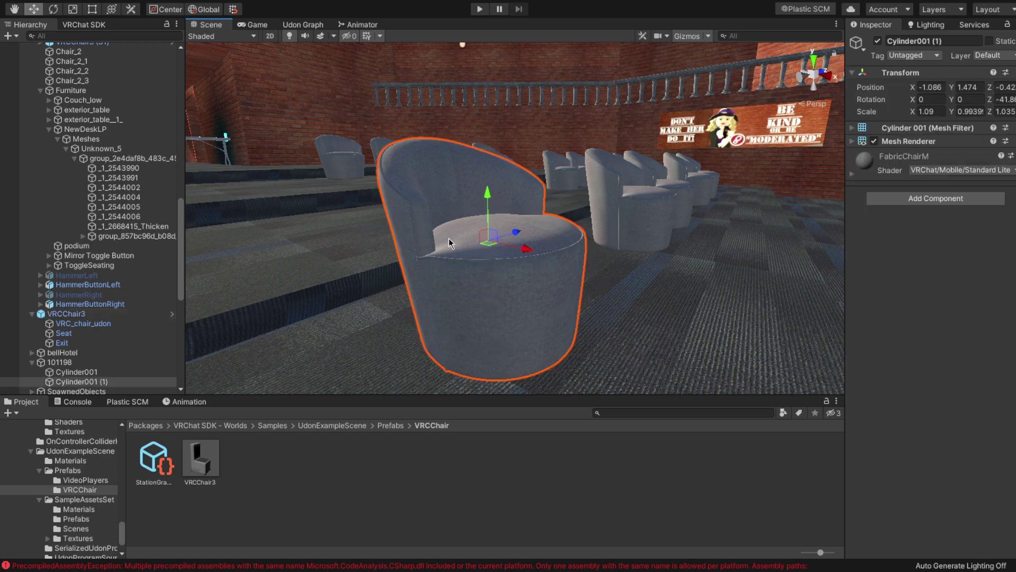
{"action": "left_click", "coordinate": [87, 381]}
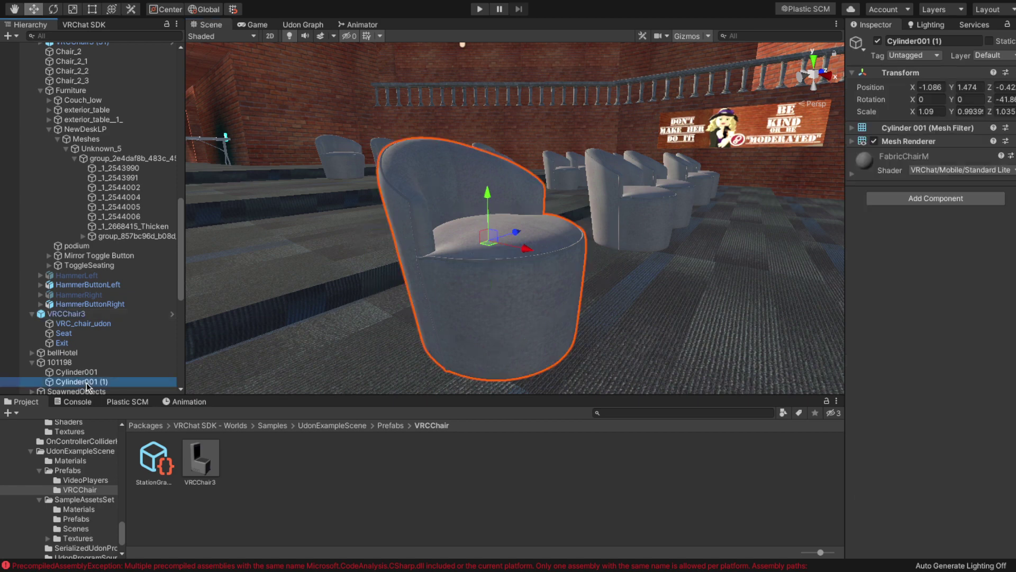
{"action": "left_click", "coordinate": [80, 372]}
{"action": "left_click", "coordinate": [60, 363]}
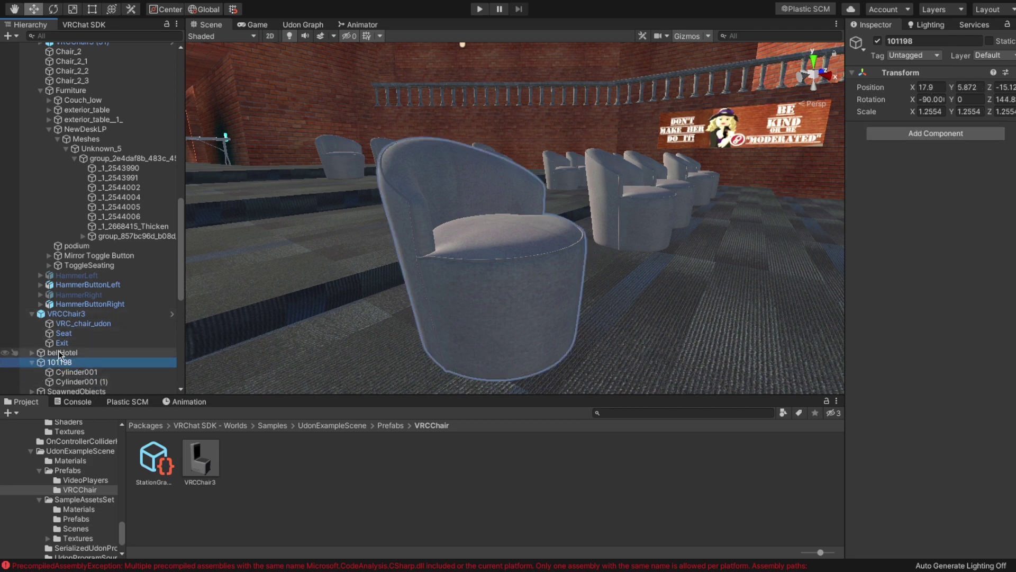
{"action": "mouse_move", "coordinate": [74, 363]}
{"action": "left_mouse_down"}
{"action": "mouse_move", "coordinate": [69, 314]}
{"action": "mouse_move", "coordinate": [79, 339]}
{"action": "mouse_move", "coordinate": [73, 364]}
{"action": "left_mouse_up"}
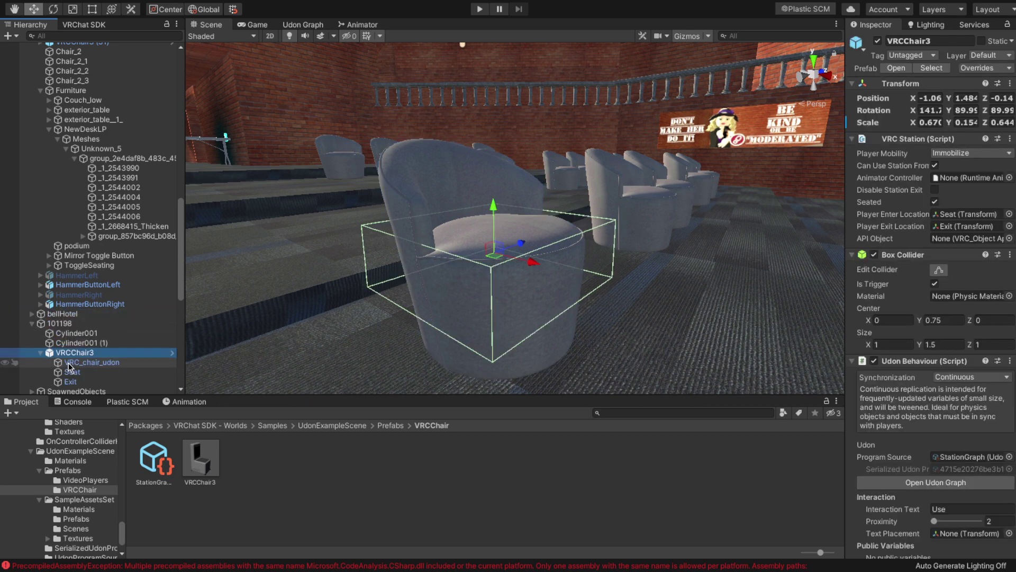
{"action": "left_click", "coordinate": [63, 324]}
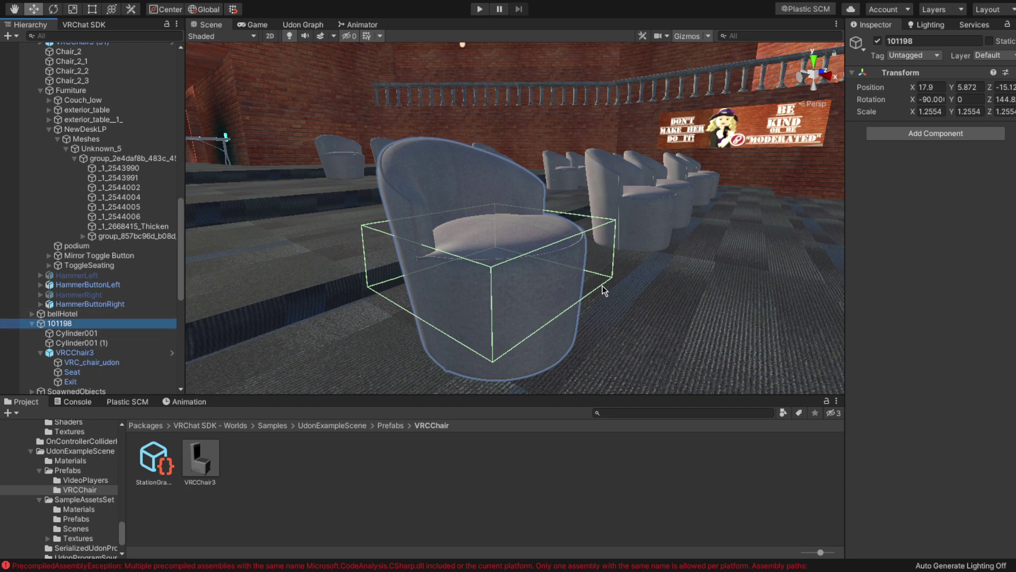
{"action": "left_click", "coordinate": [453, 303]}
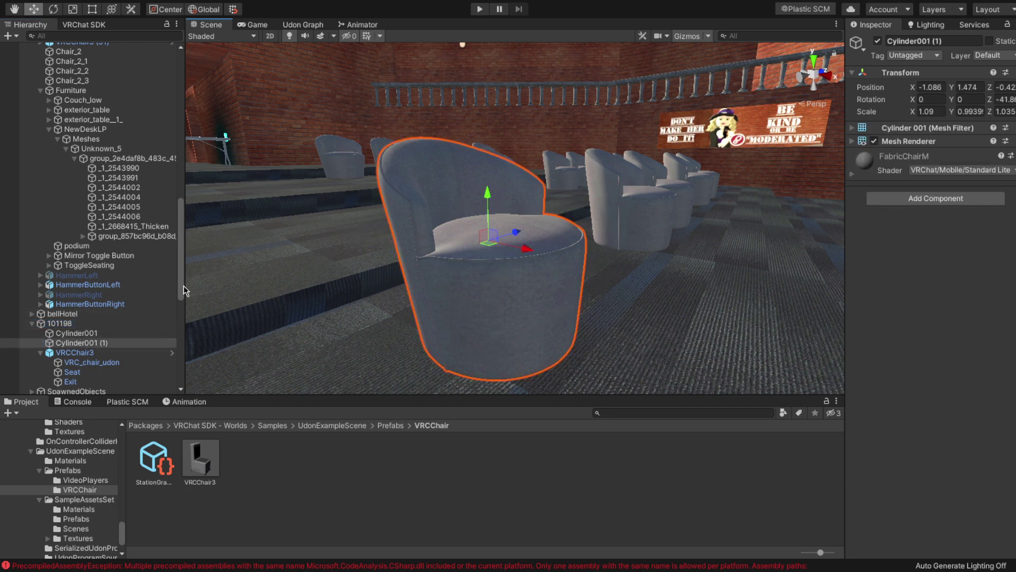
{"action": "left_click", "coordinate": [78, 324]}
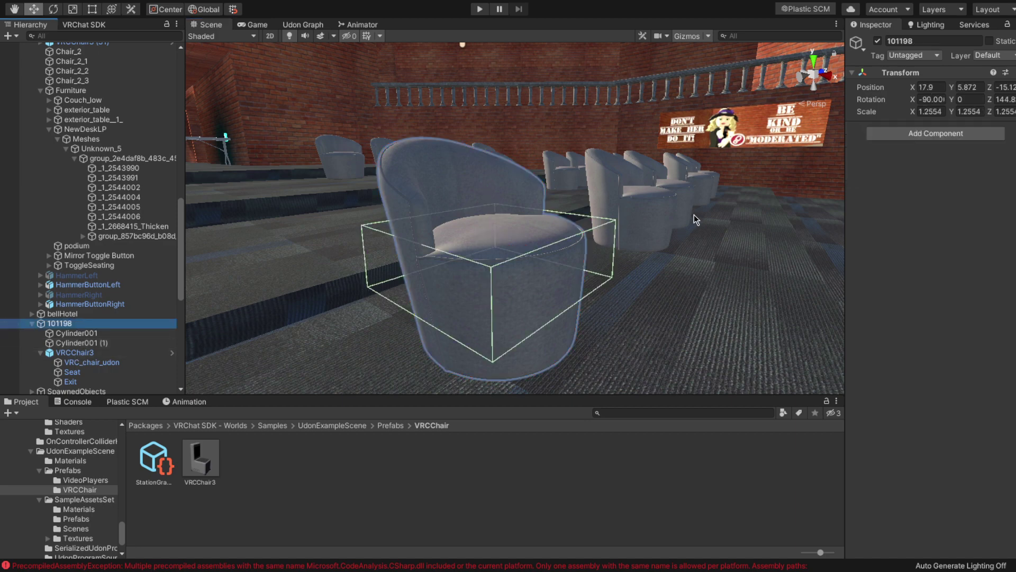
{"action": "right_click_drag", "start_coordinate": [697, 220], "coordinate": [516, 244]}
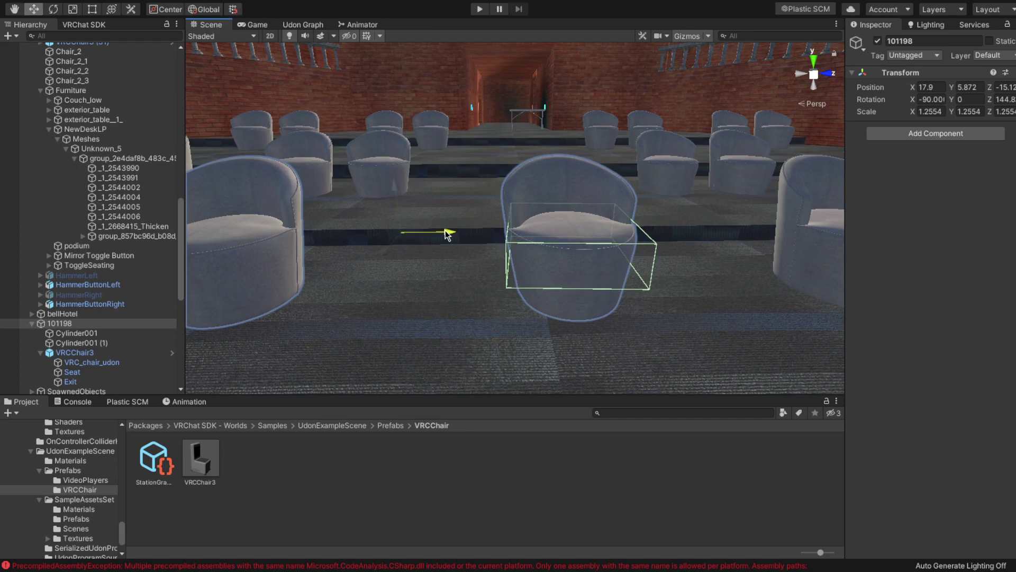
{"action": "right_click_drag", "start_coordinate": [447, 234], "coordinate": [675, 255]}
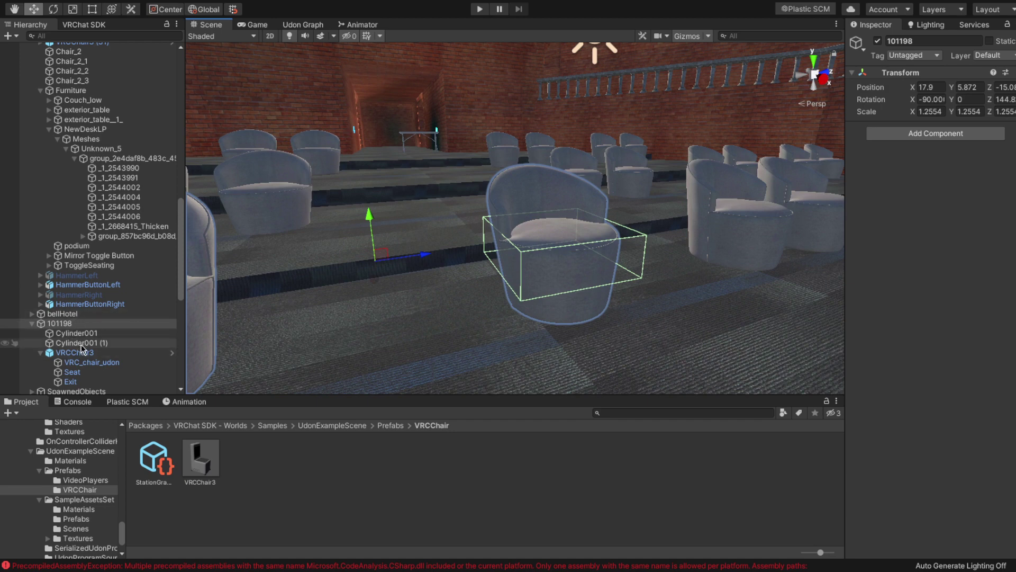
Parent VRCChair3 under Cylinder001 (1), then test by moving the chair to X -1.196, Y 1.63
{"action": "mouse_move", "coordinate": [79, 342]}
{"action": "left_mouse_down"}
{"action": "mouse_move", "coordinate": [88, 350]}
{"action": "mouse_move", "coordinate": [86, 342]}
{"action": "left_mouse_up"}
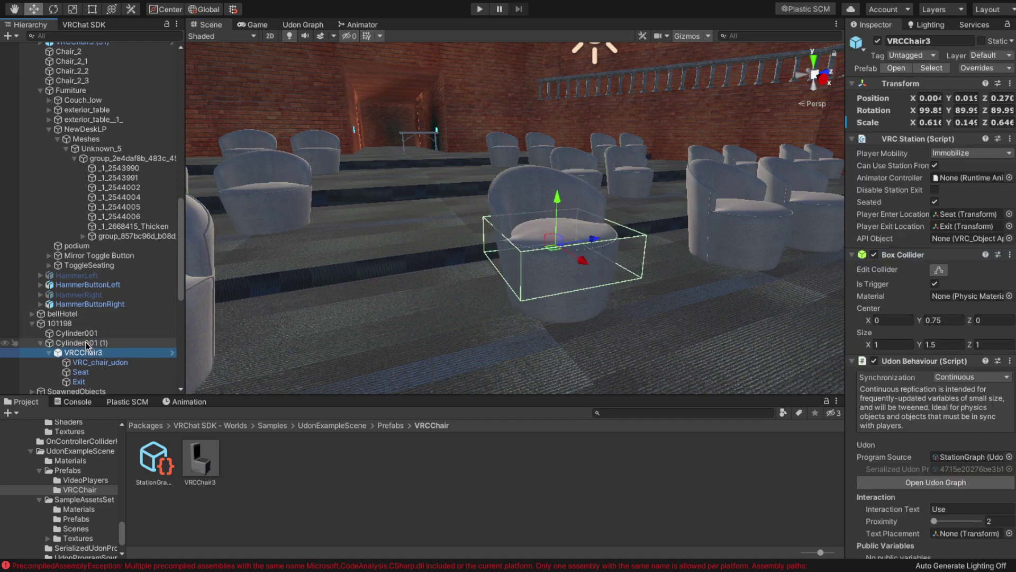
{"action": "left_click", "coordinate": [86, 342]}
{"action": "left_click_drag", "start_coordinate": [596, 236], "coordinate": [623, 259]}
{"action": "left_click_drag", "start_coordinate": [584, 189], "coordinate": [578, 156]}
{"action": "key", "text": "shift+d"}
Move Cylinder001 (1) back into its row at X -0.937, Y 1.262
{"action": "left_click", "coordinate": [100, 343]}
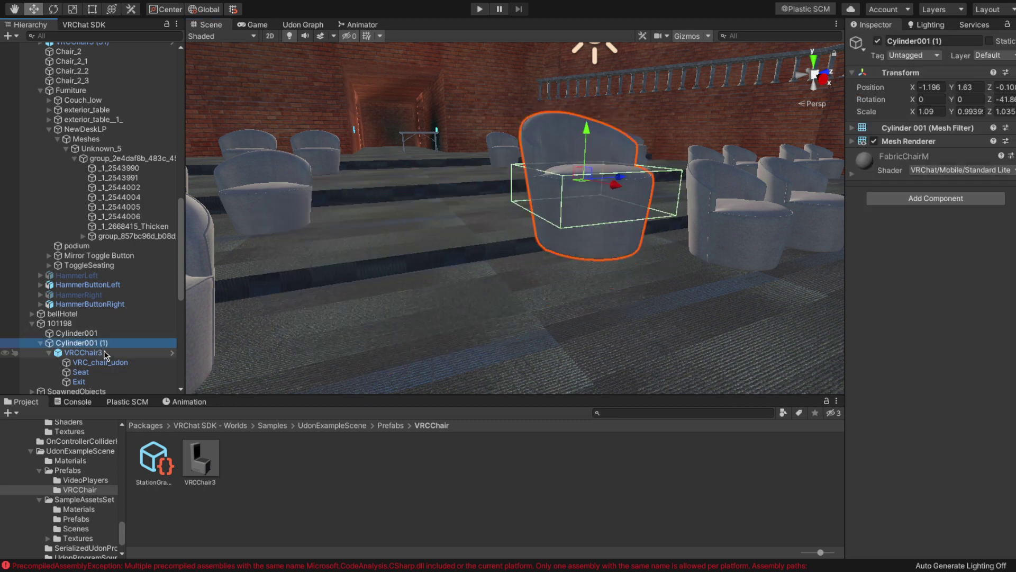
{"action": "left_click_drag", "start_coordinate": [588, 137], "coordinate": [585, 192]}
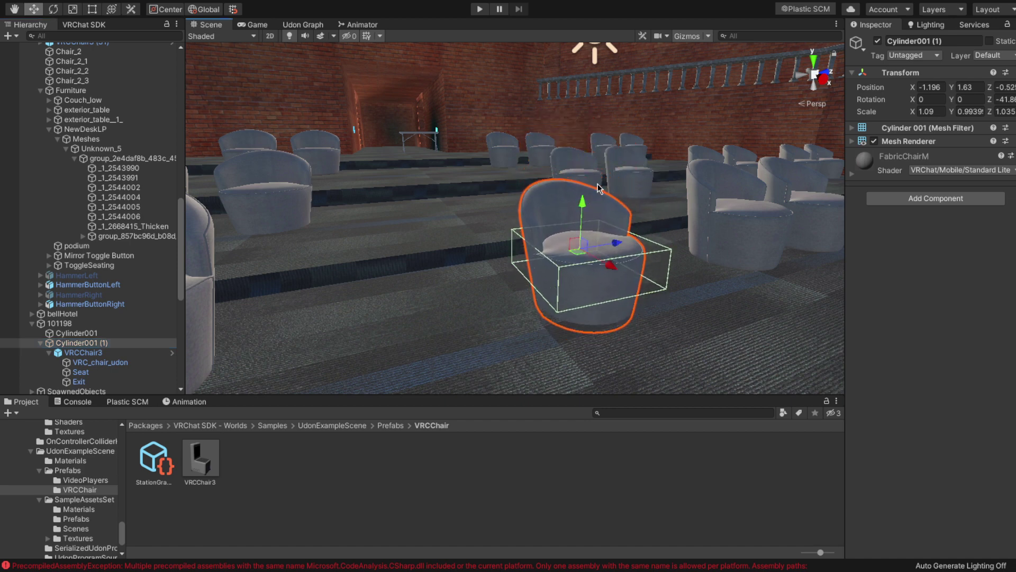
{"action": "left_click_drag", "start_coordinate": [613, 250], "coordinate": [557, 269]}
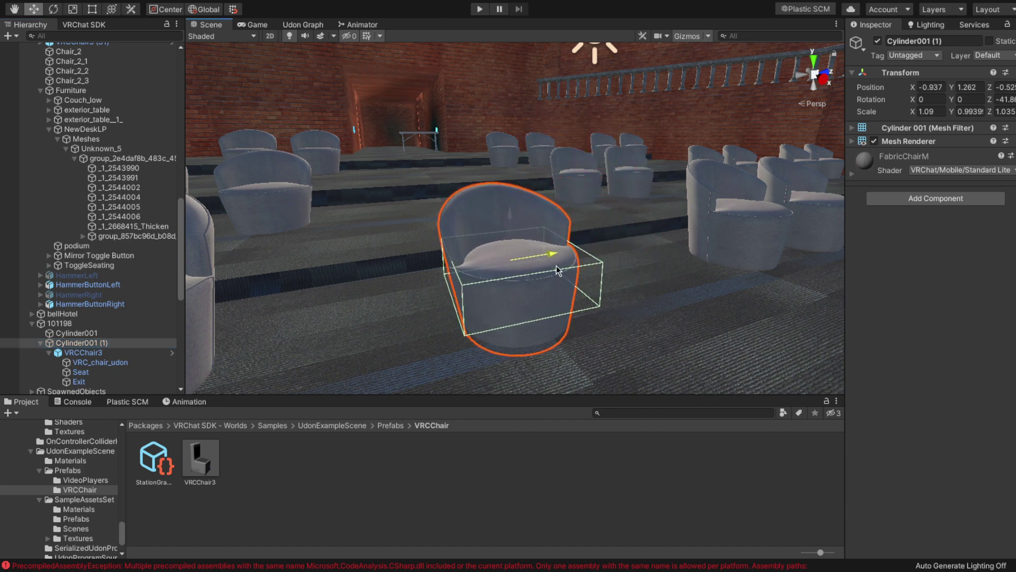
{"action": "left_click_drag", "start_coordinate": [515, 217], "coordinate": [523, 209]}
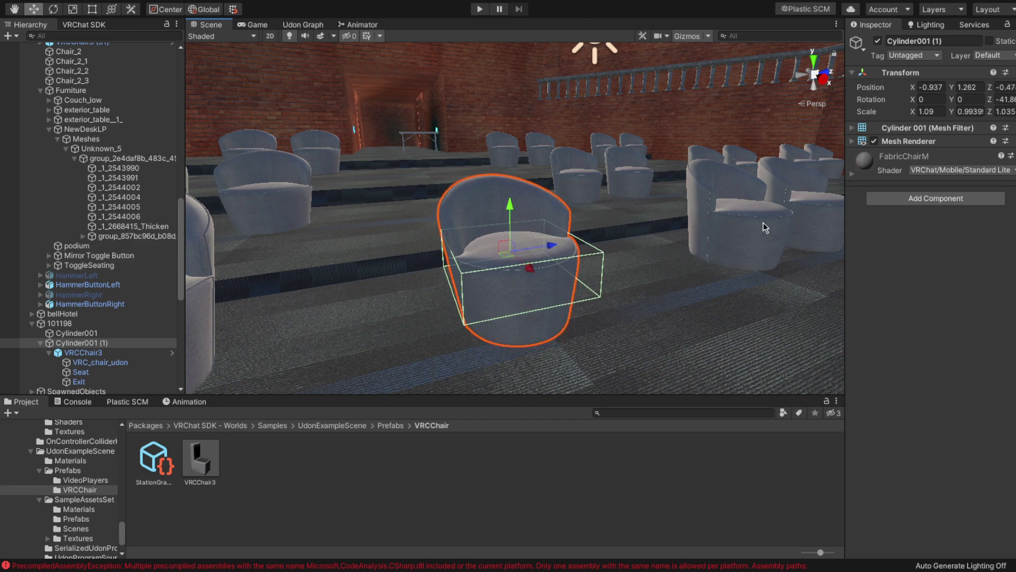
{"action": "left_click", "coordinate": [81, 355]}
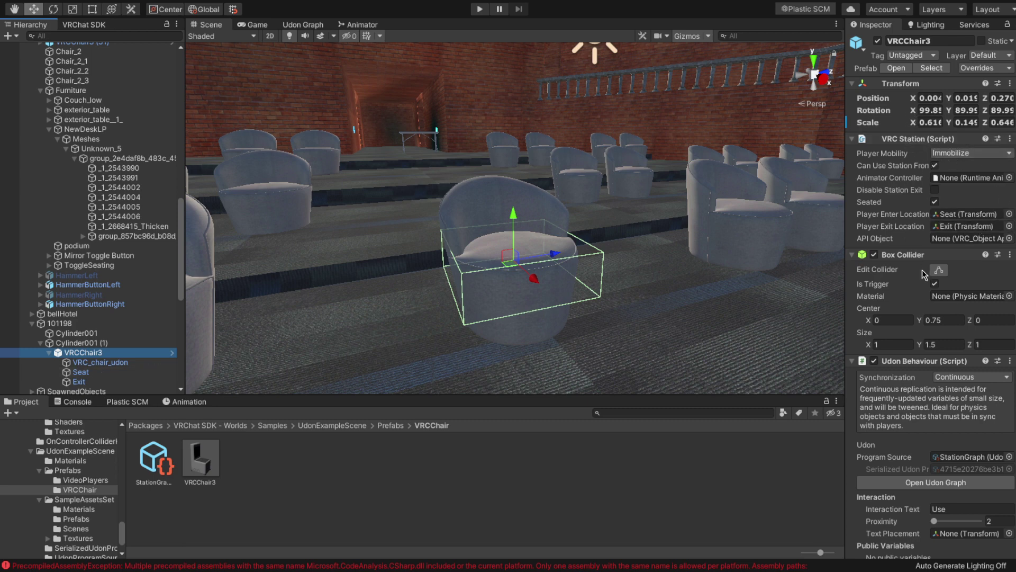
Fly the Scene view over to the Toggle Seating sign on the brick wall
{"action": "scroll", "coordinate": [926, 275], "scroll_direction": "down", "scroll_amount": 2}
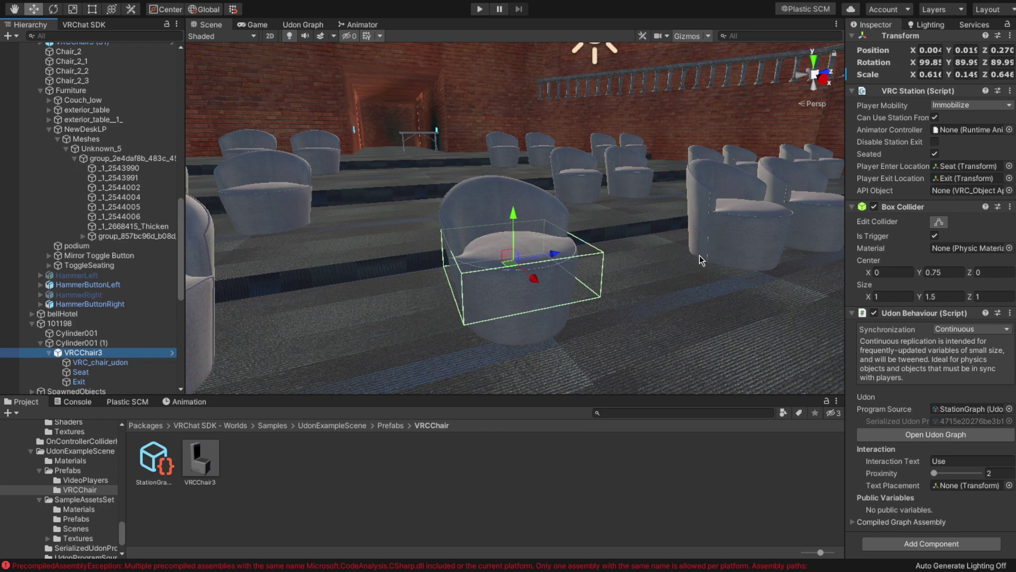
{"action": "key", "text": "w"}
{"action": "right_click_drag", "start_coordinate": [700, 256], "coordinate": [397, 197]}
Select the Toggle Seating sign to list its Target VRCChair3 stations, then orbit over all seat rows
{"action": "left_click", "coordinate": [461, 229]}
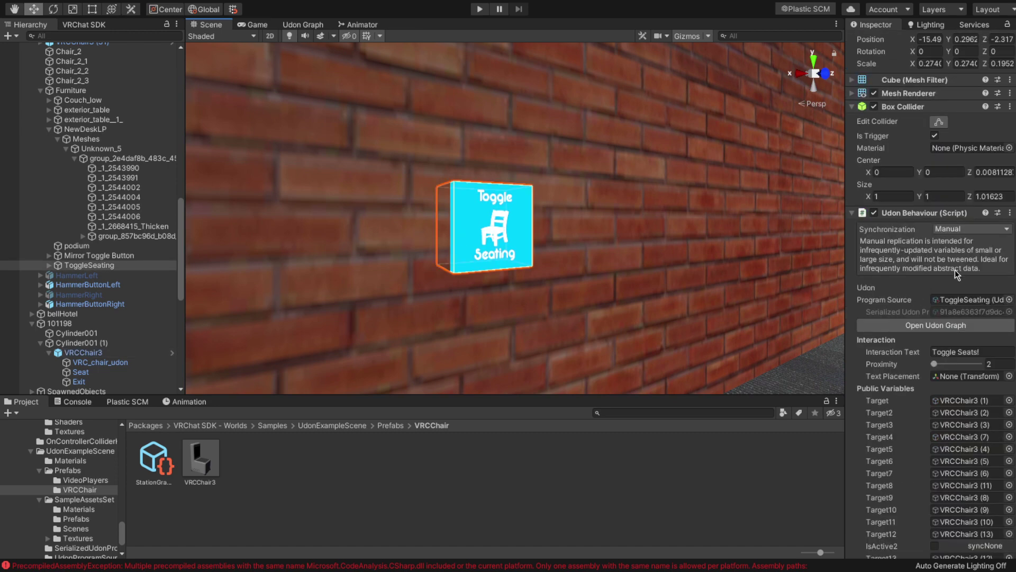
{"action": "scroll", "coordinate": [955, 269], "scroll_direction": "down", "scroll_amount": 5}
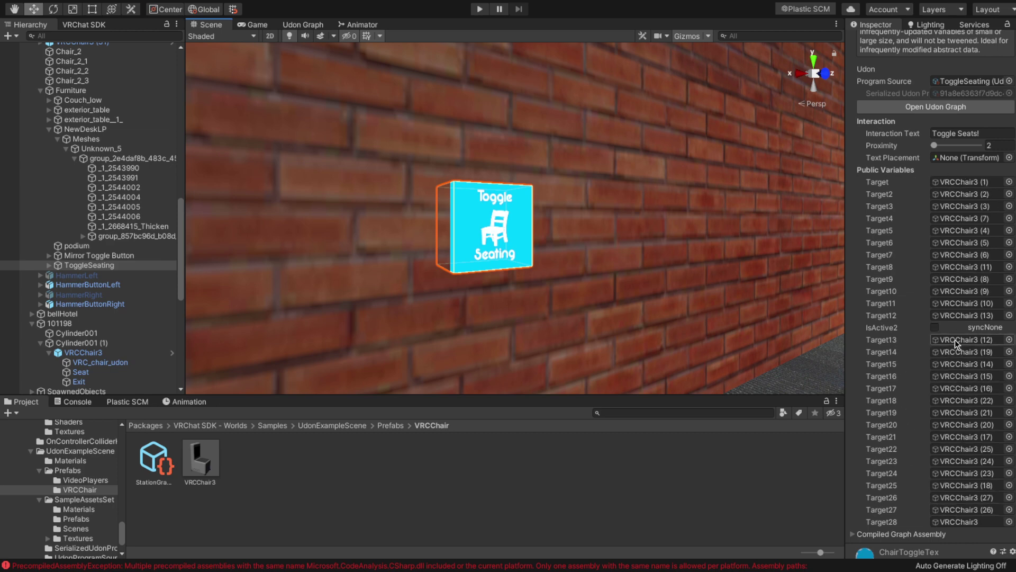
{"action": "left_click_drag", "start_coordinate": [529, 265], "coordinate": [363, 296], "text": "alt"}
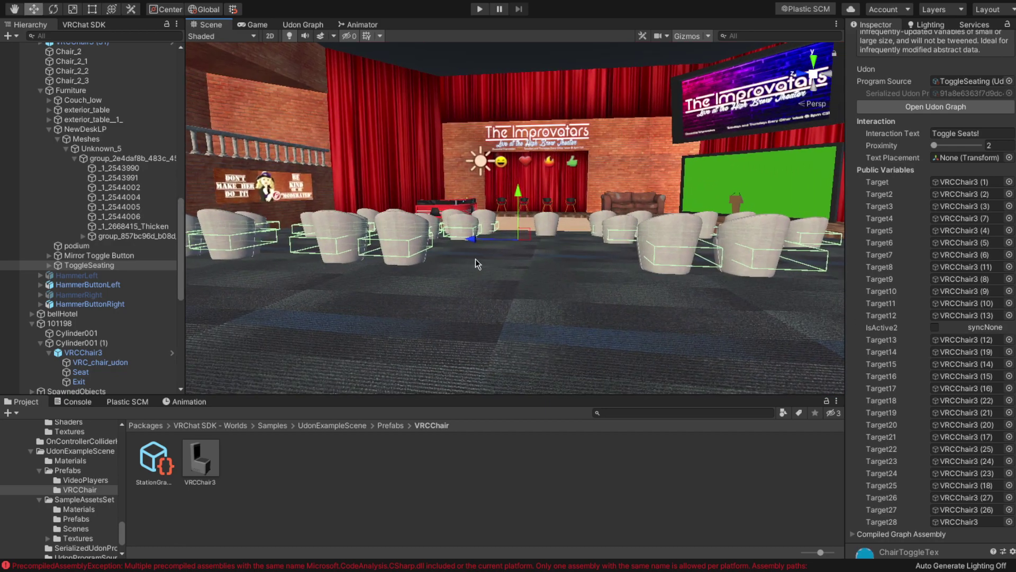
{"action": "left_click_drag", "start_coordinate": [478, 265], "coordinate": [572, 262], "text": "alt"}
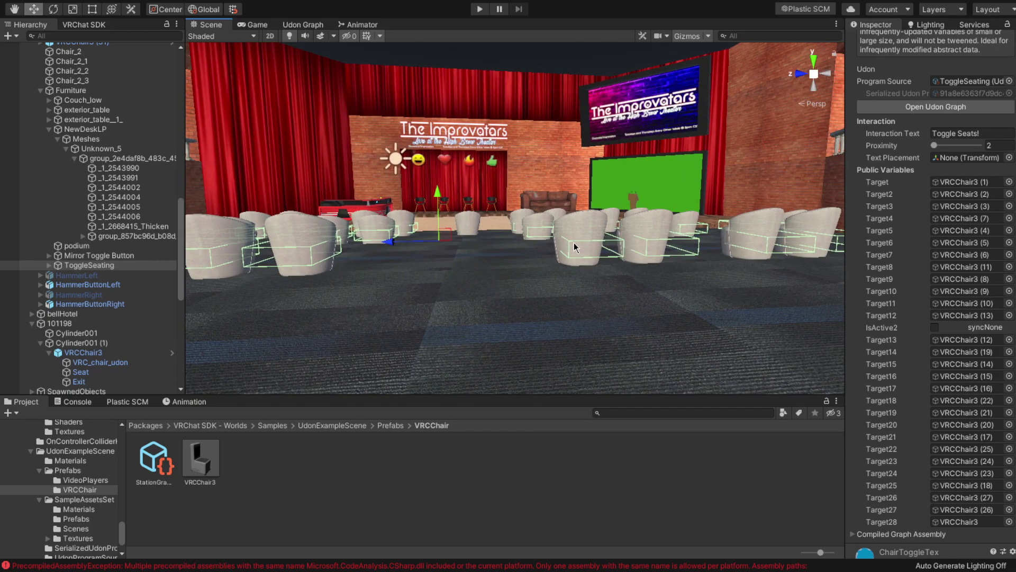
{"action": "right_click_drag", "start_coordinate": [574, 255], "coordinate": [605, 197]}
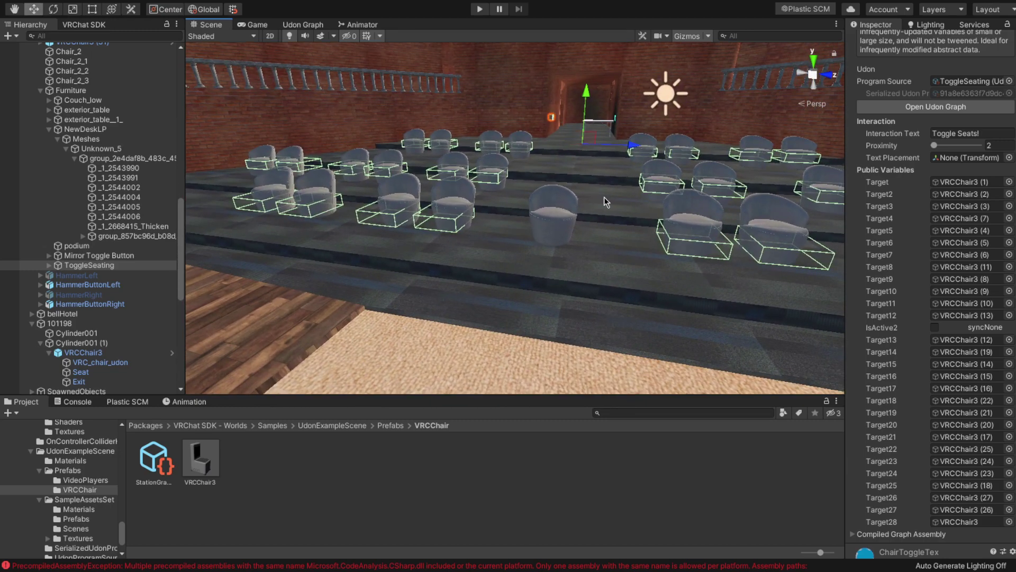